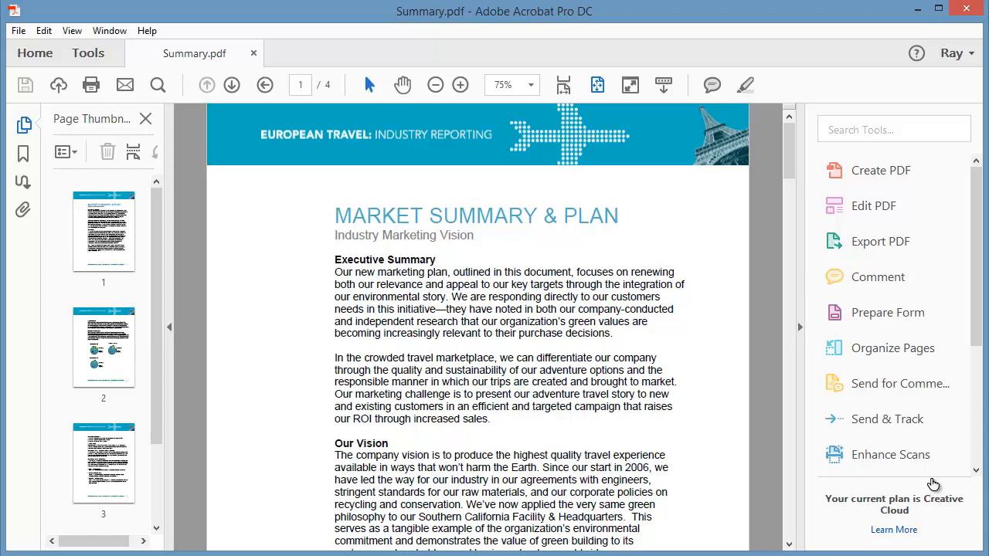
- Open the Redact tool for the Summary.pdf document
drag(977, 252, 978, 371)
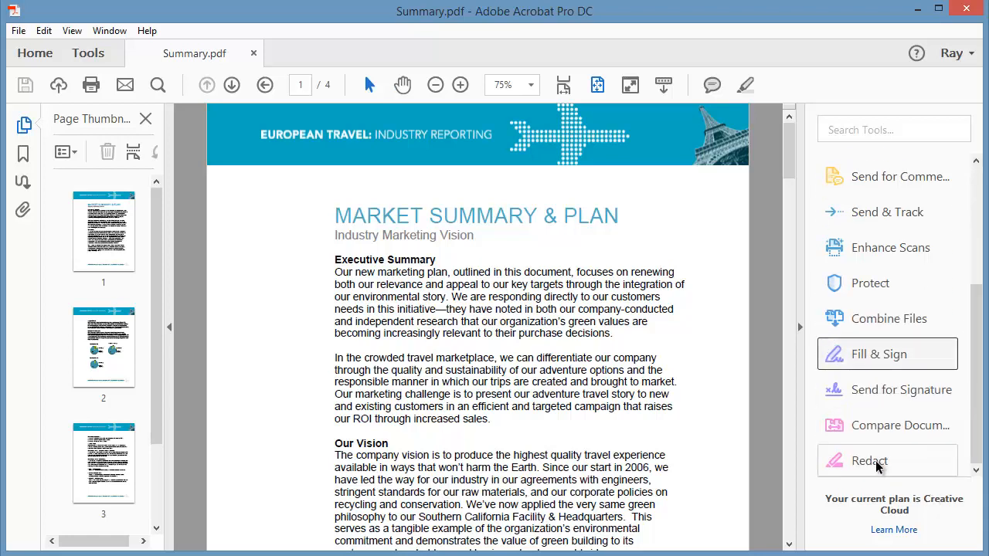
click(83, 53)
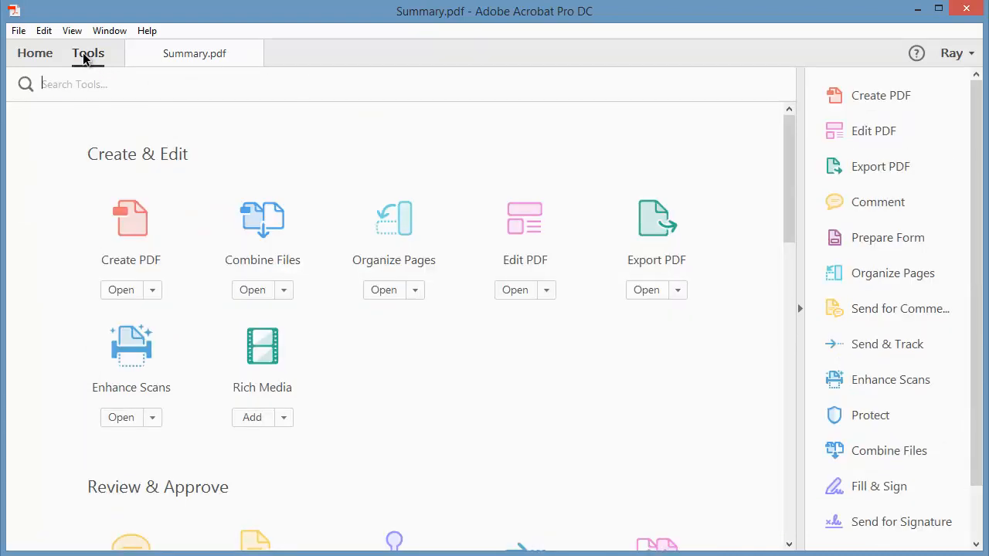
scroll(300, 253, down, 10)
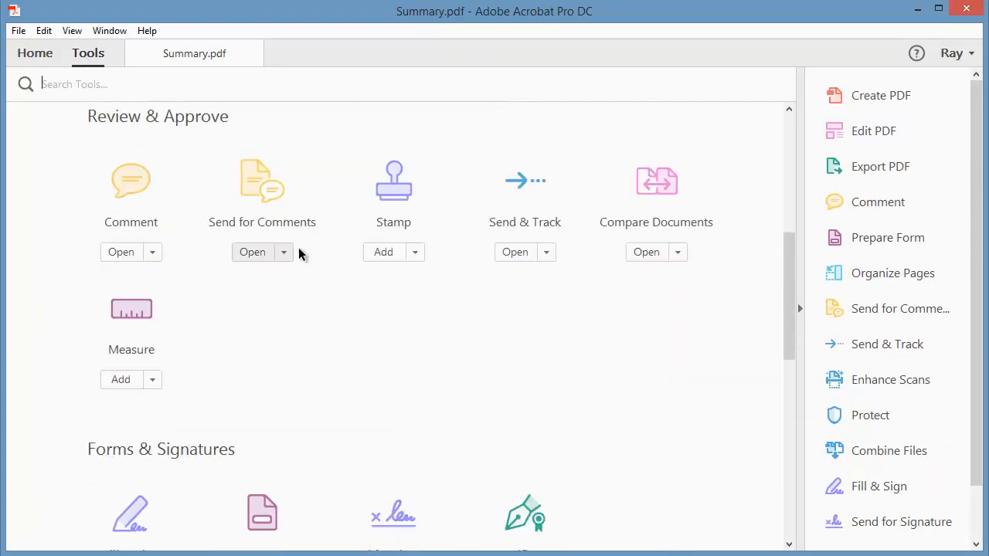
scroll(299, 247, down, 3)
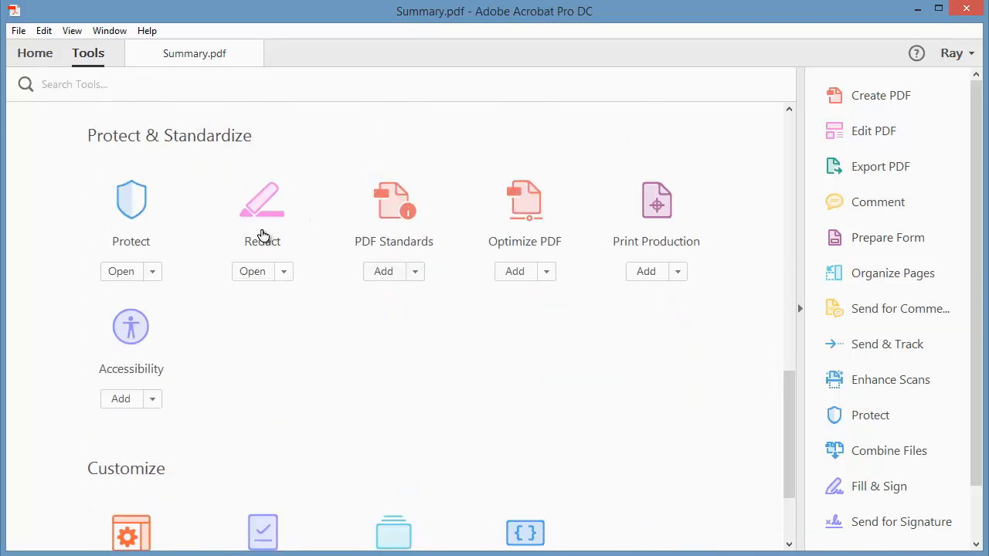
click(190, 54)
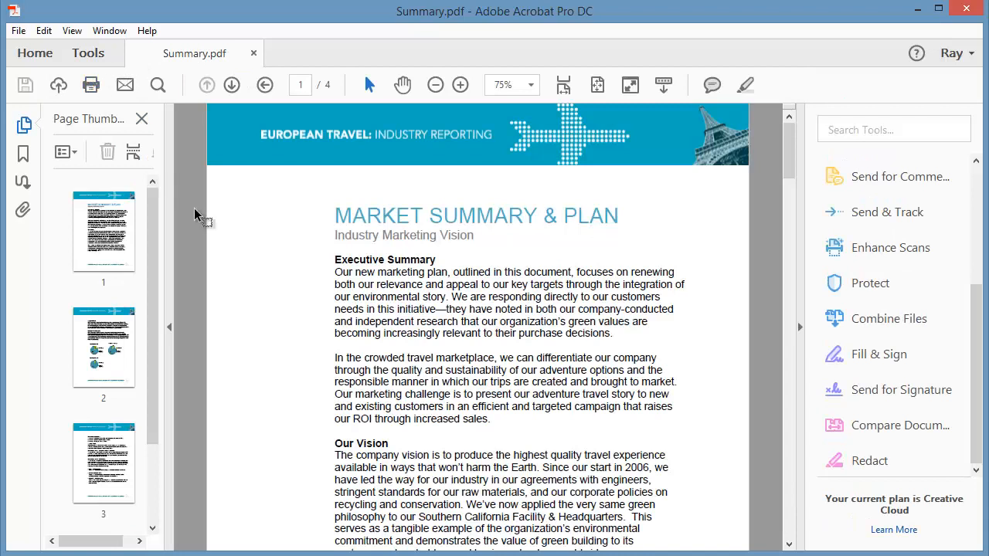
click(869, 460)
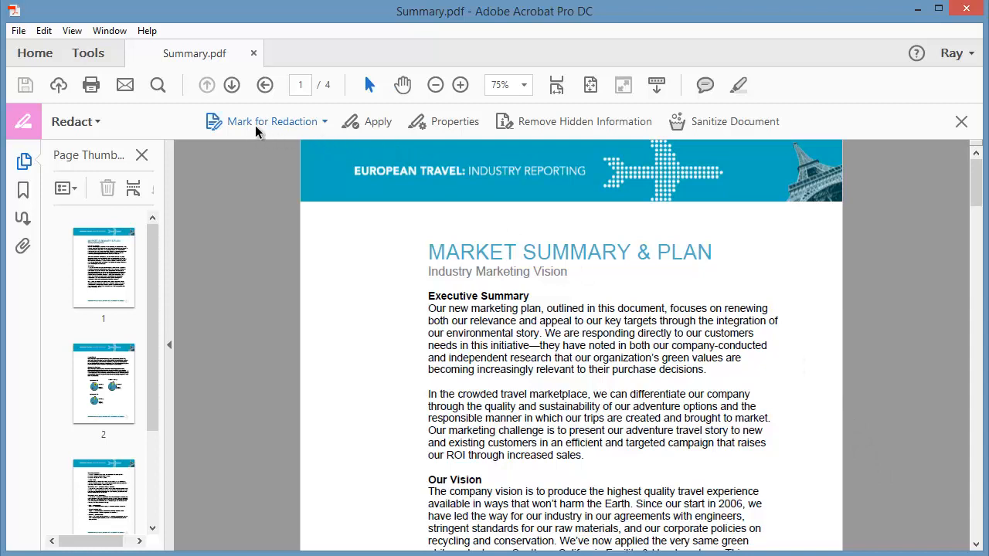
- Mark the "Market Share: Europe" chart on page 2 for redaction using the Text & Images option
click(323, 121)
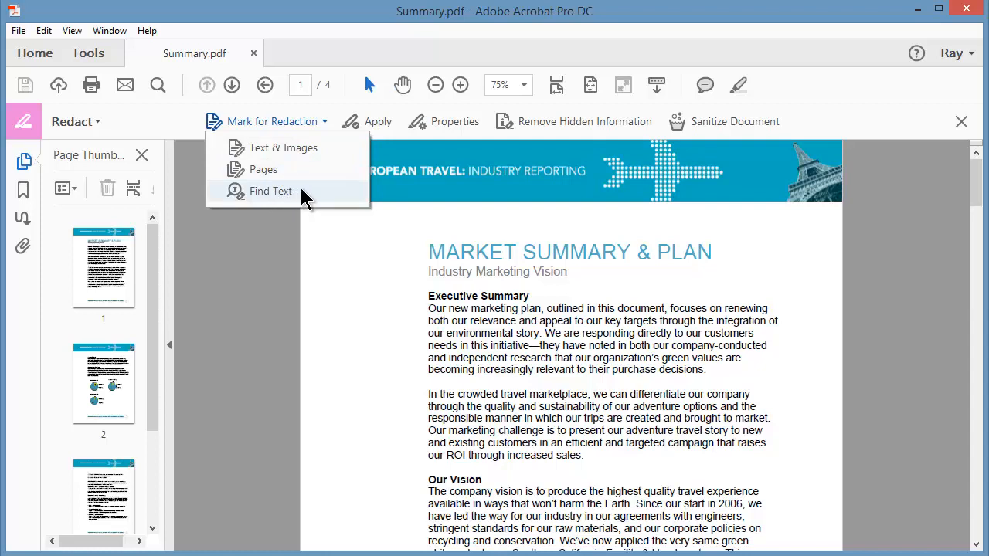
click(285, 147)
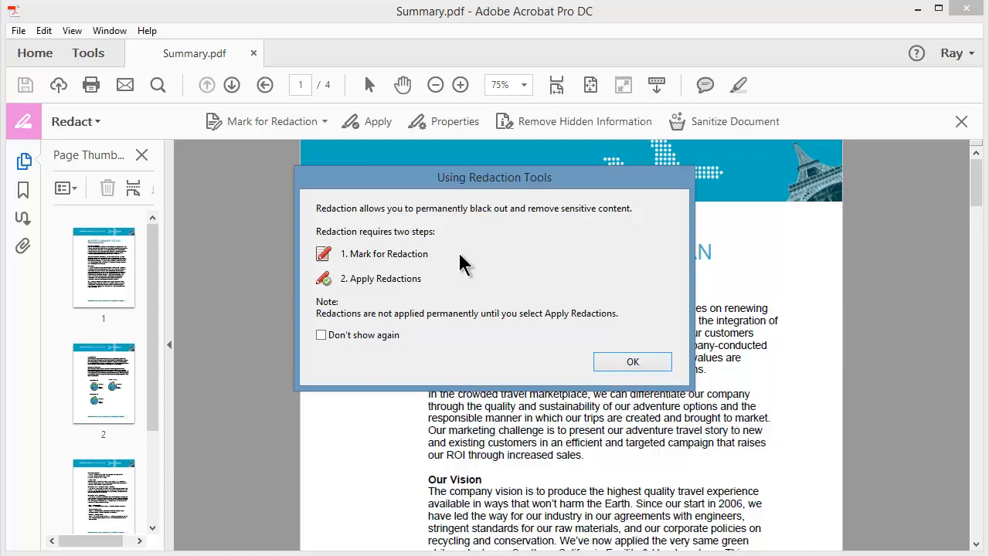
click(623, 363)
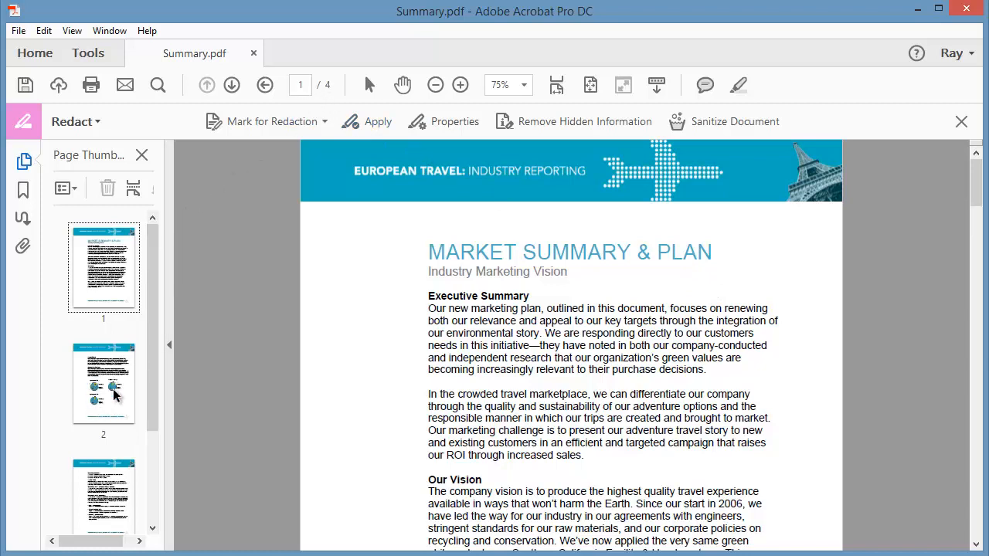
scroll(417, 342, down, 4)
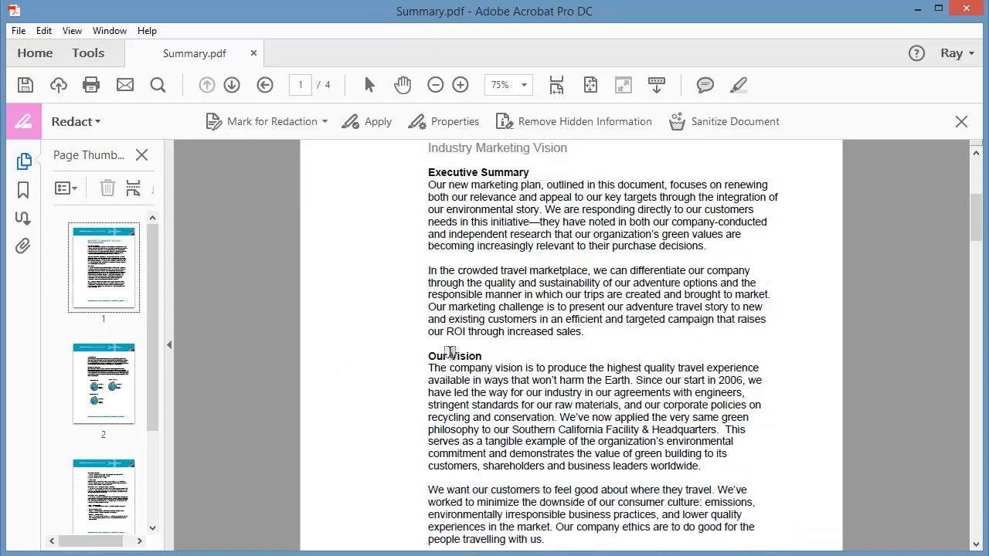
click(100, 390)
scroll(641, 395, down, 6)
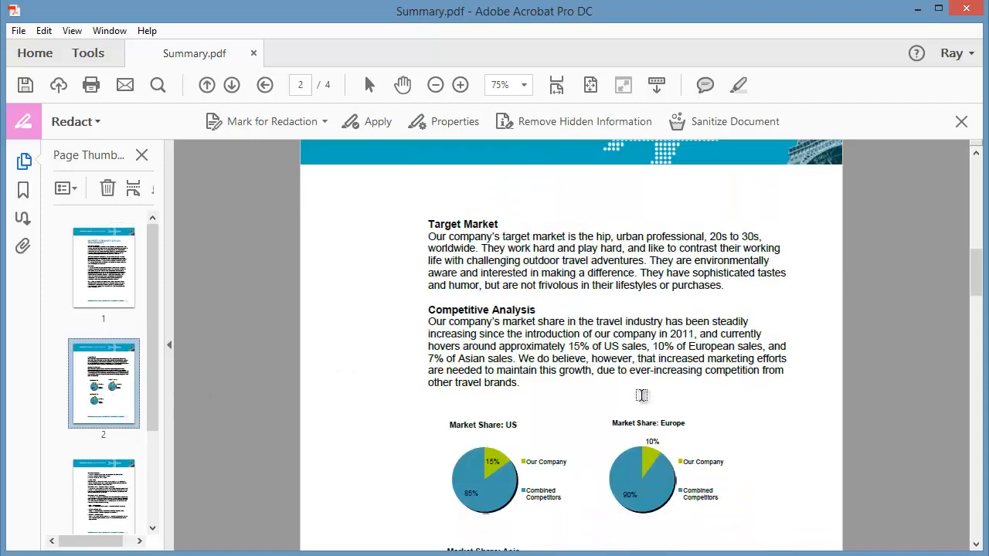
scroll(643, 393, down, 2)
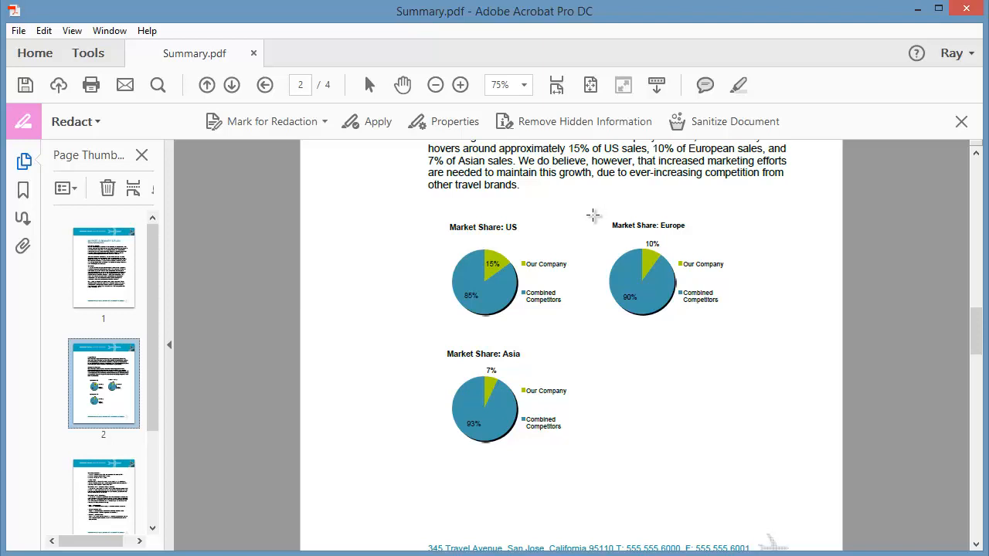
drag(592, 215, 742, 336)
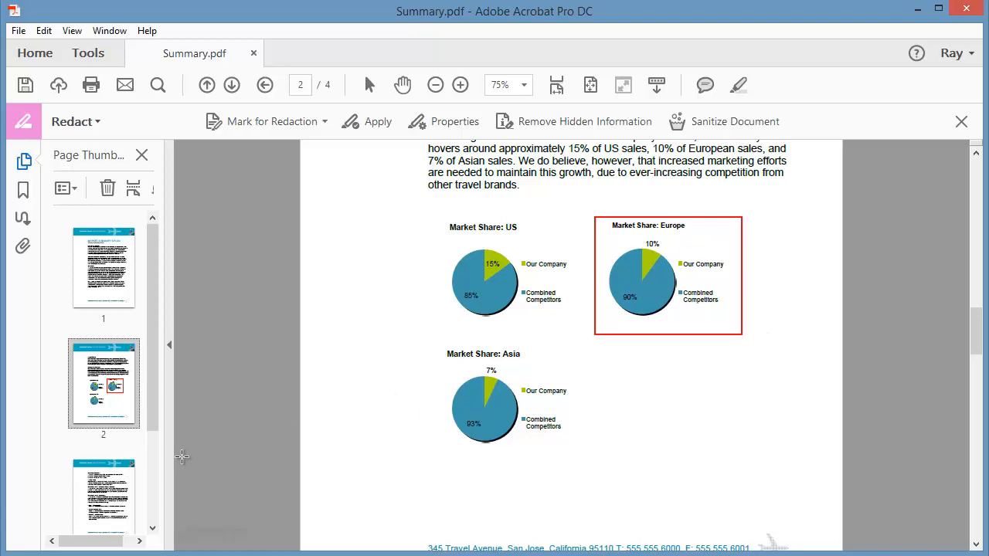
- Mark the three numbered lines under Marketing Objectives on page 3 for redaction
scroll(114, 484, down, 1)
scroll(115, 484, down, 2)
click(105, 421)
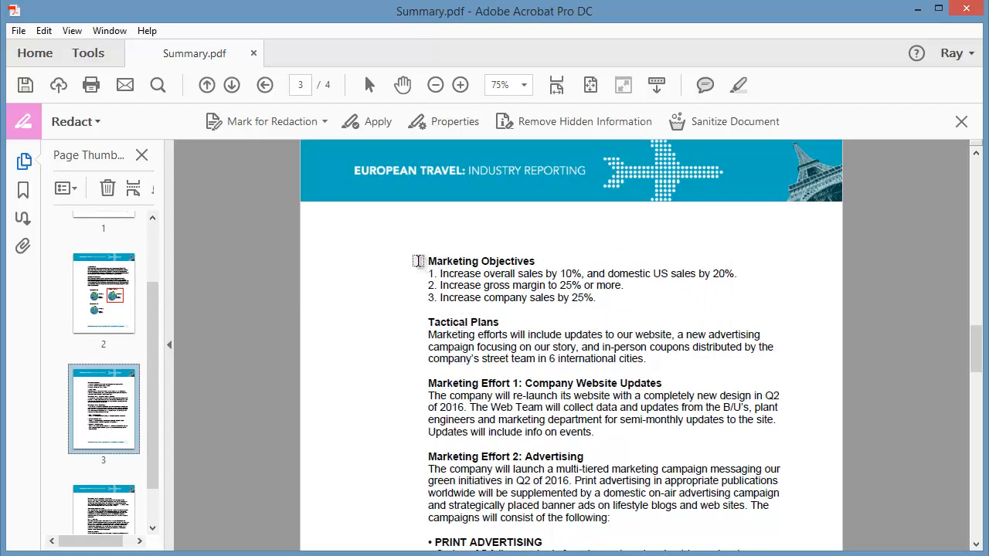
drag(417, 261, 606, 306)
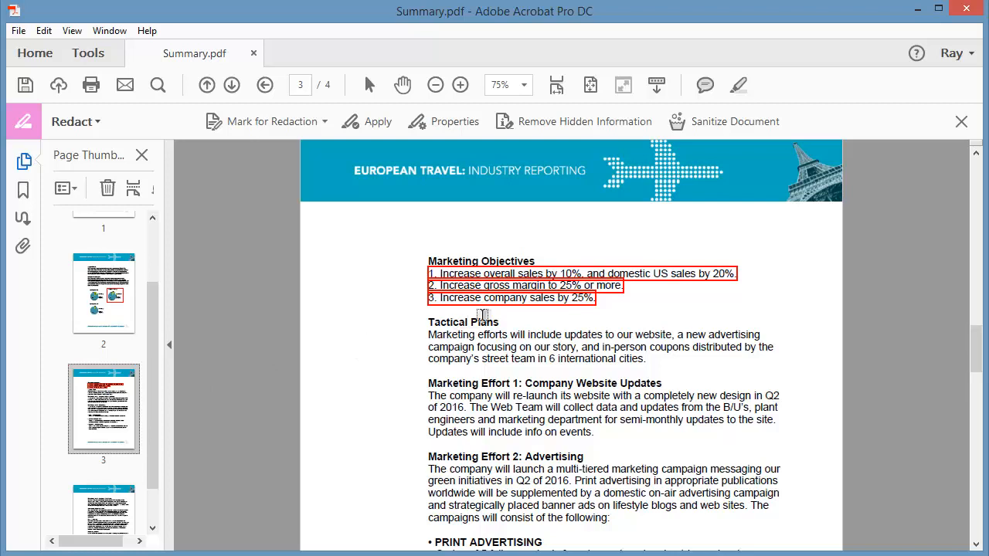
- Apply the marked redactions permanently and have the document searched for hidden information
click(378, 123)
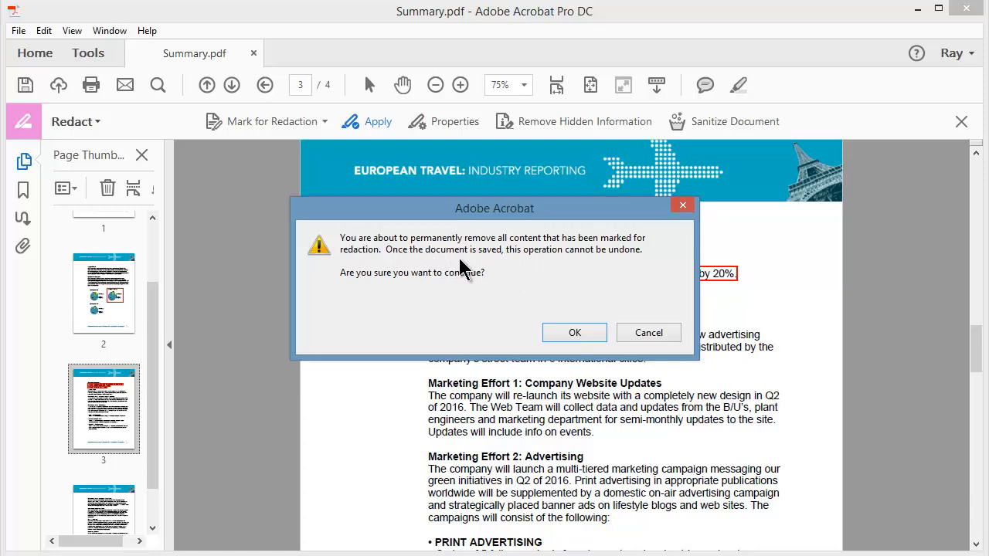
click(578, 334)
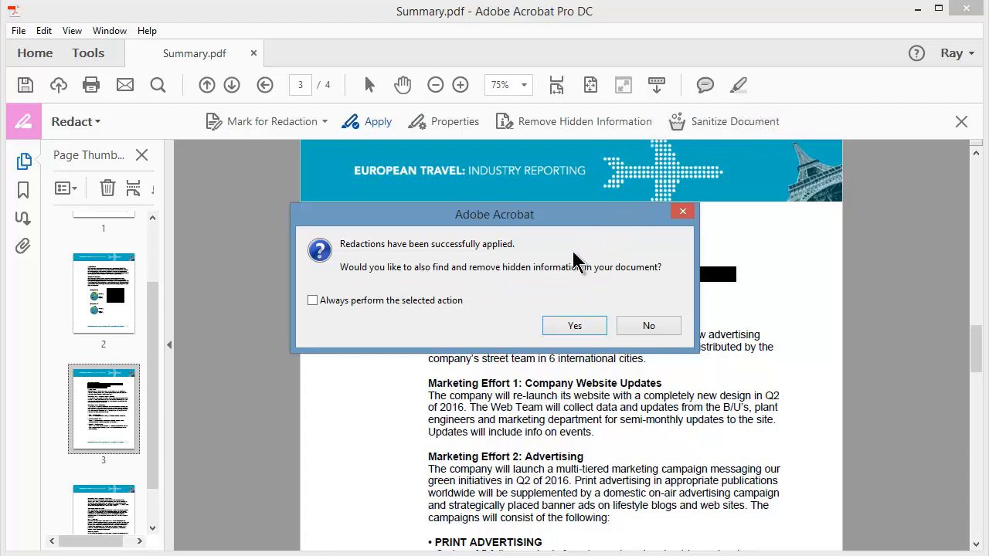
click(574, 325)
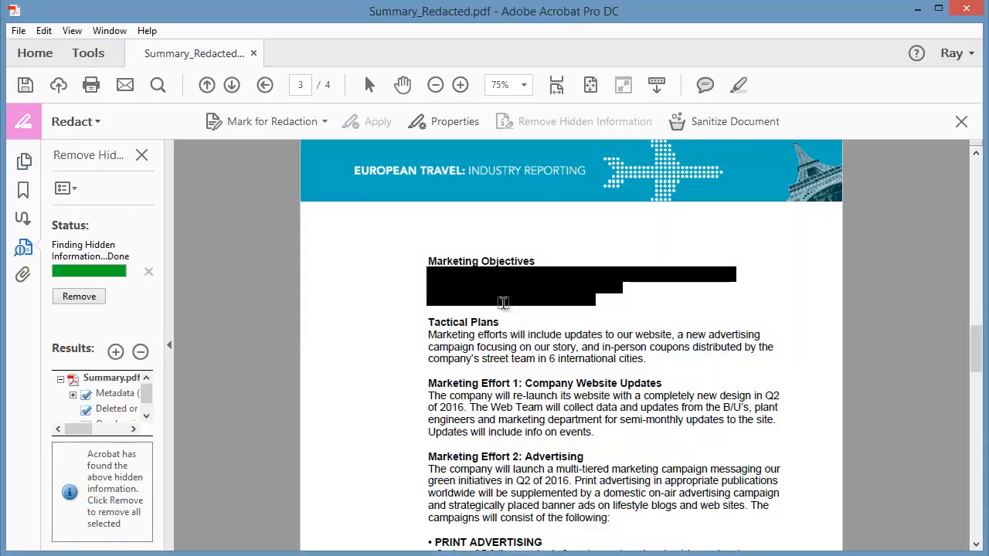
scroll(503, 302, up, 5)
scroll(643, 261, down, 5)
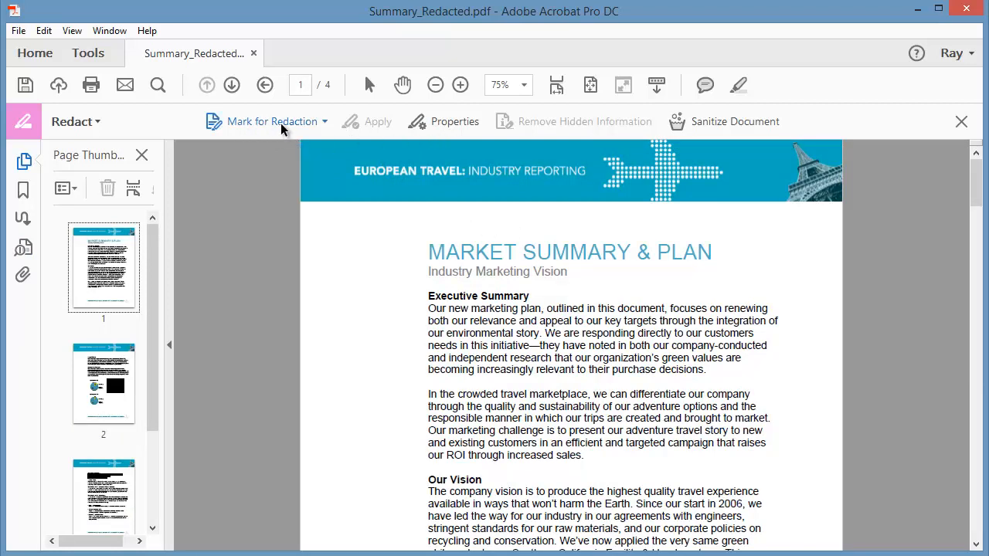
click(324, 123)
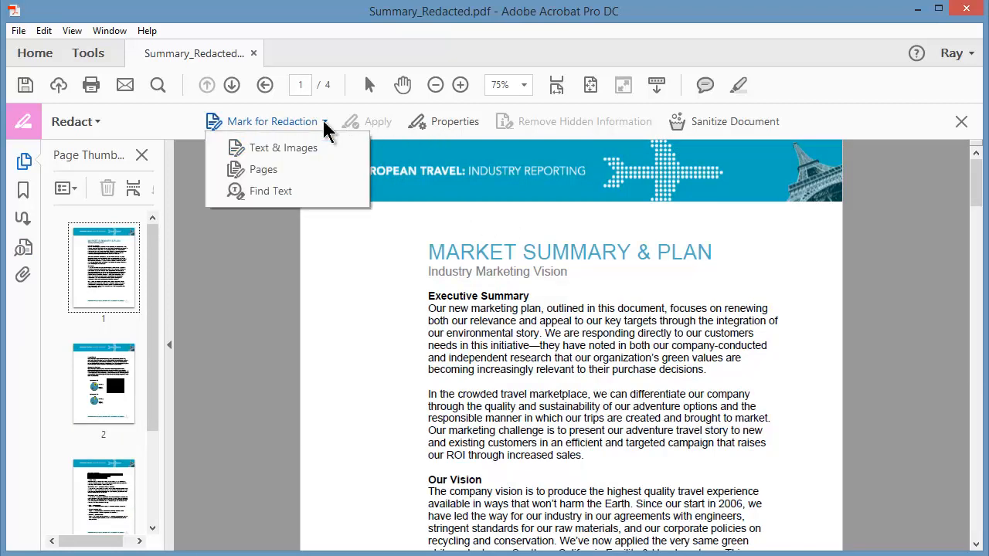
click(267, 170)
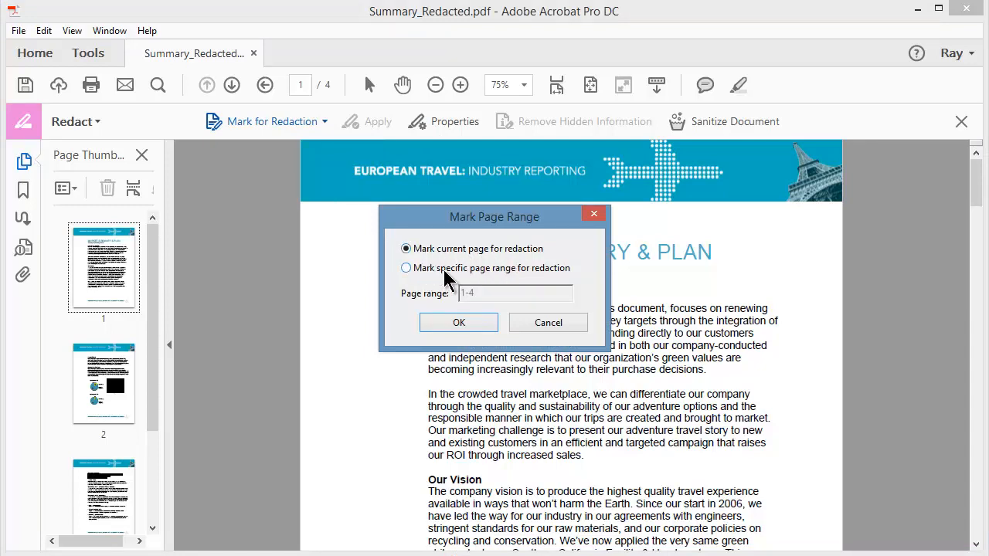
click(151, 304)
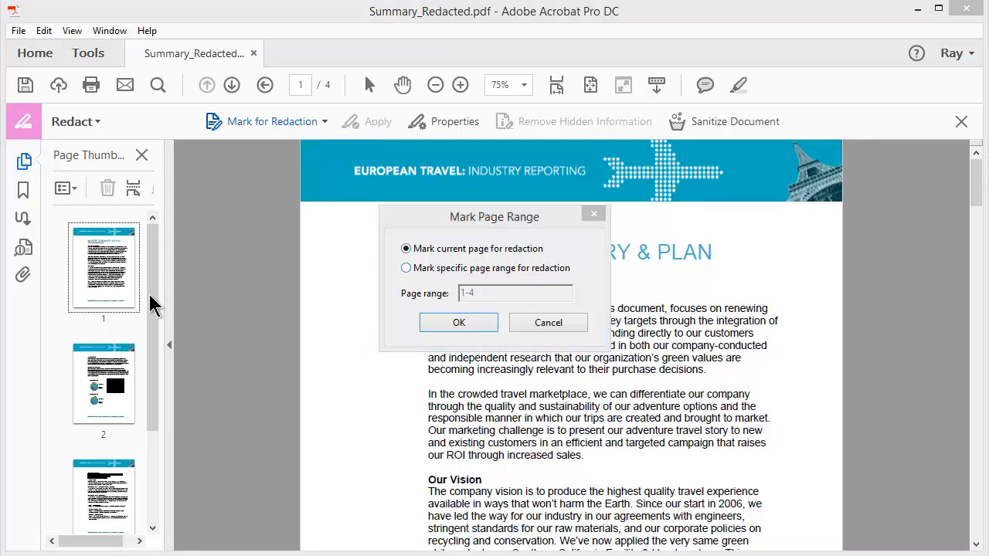
click(545, 323)
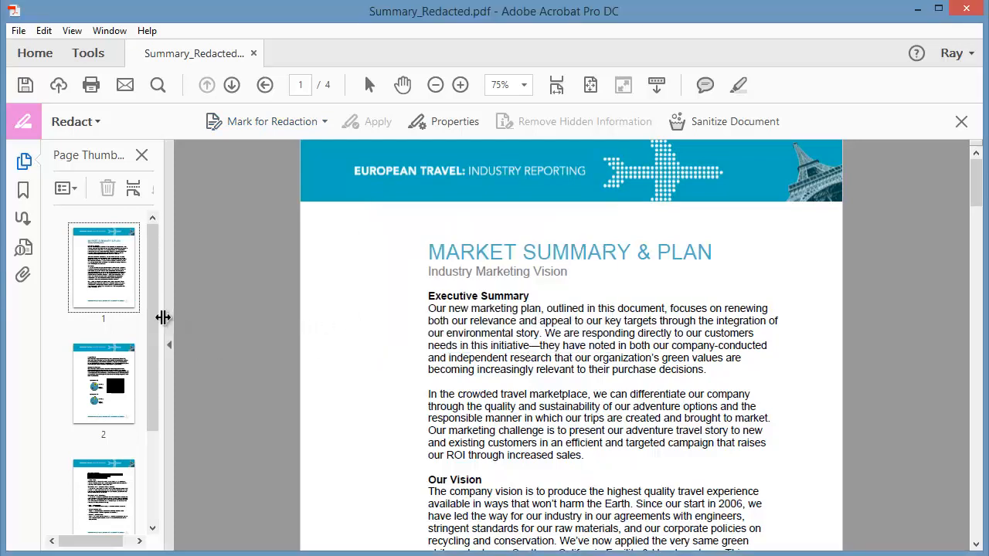
- Mark the whole of page 4 for redaction by specifying page range 4
scroll(155, 342, down, 3)
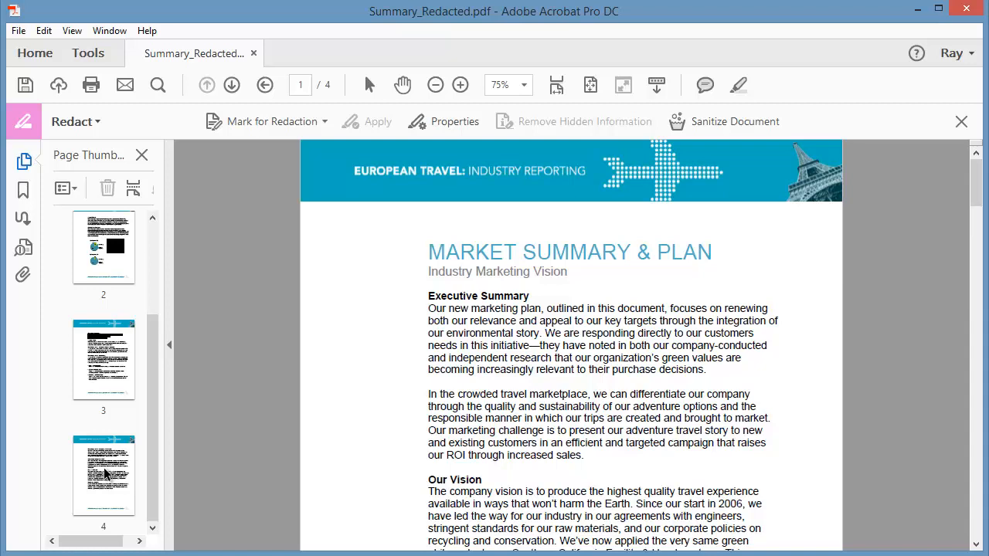
click(323, 122)
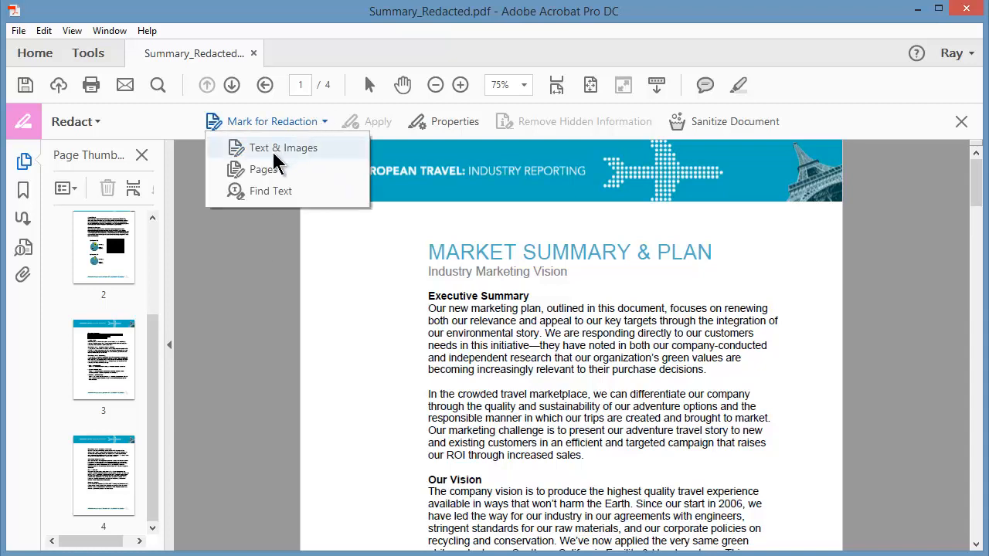
click(263, 170)
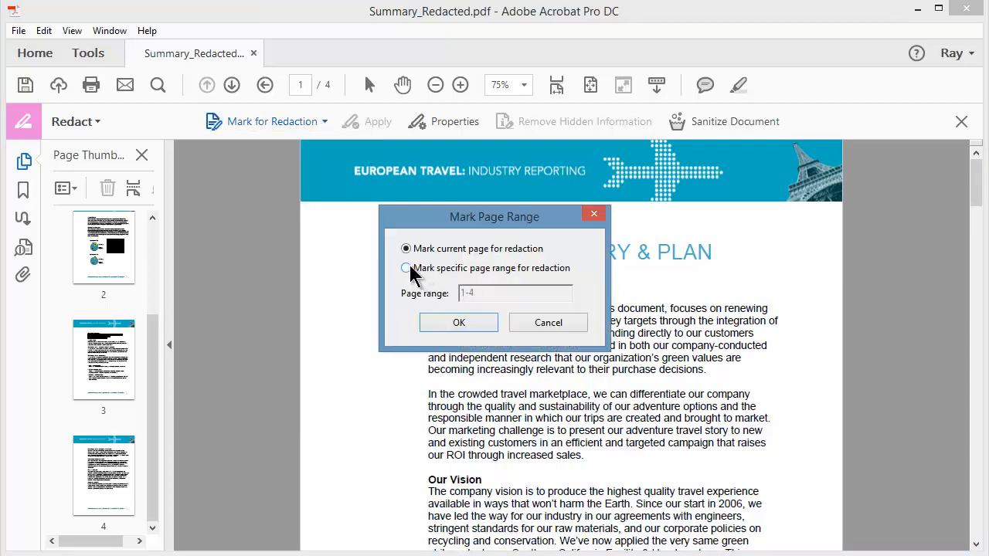
click(407, 268)
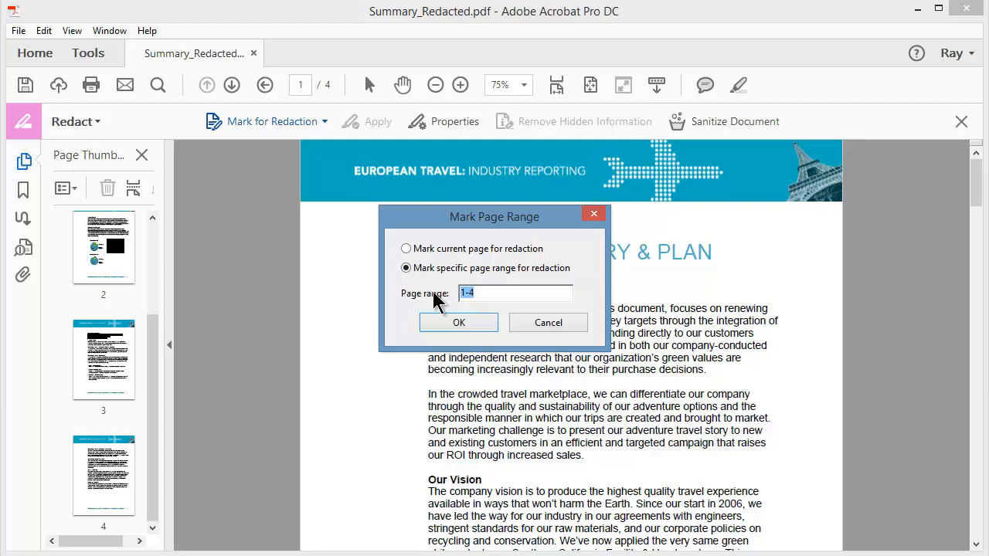
text(4)
click(460, 322)
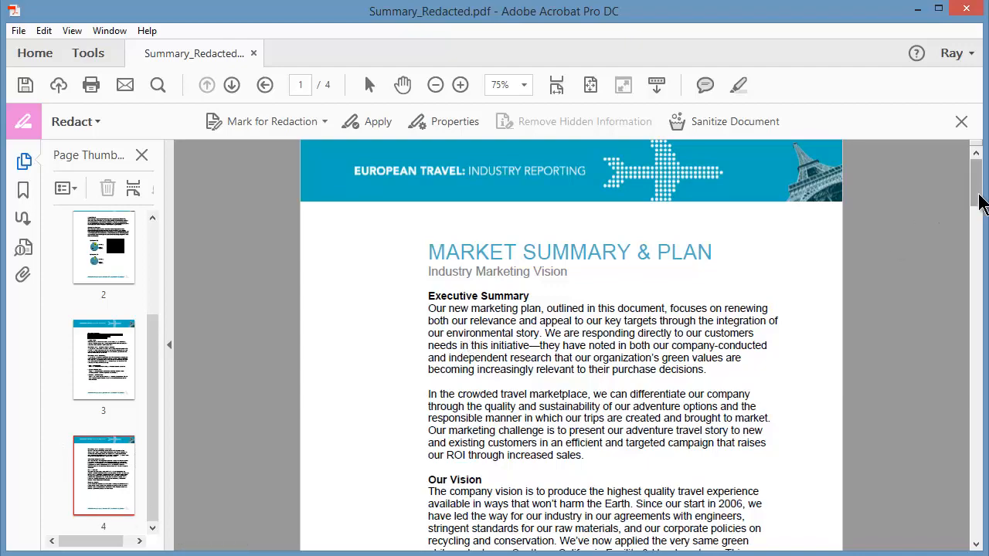
- Apply the page 4 redaction permanently and decline the search for hidden information
drag(982, 197, 950, 436)
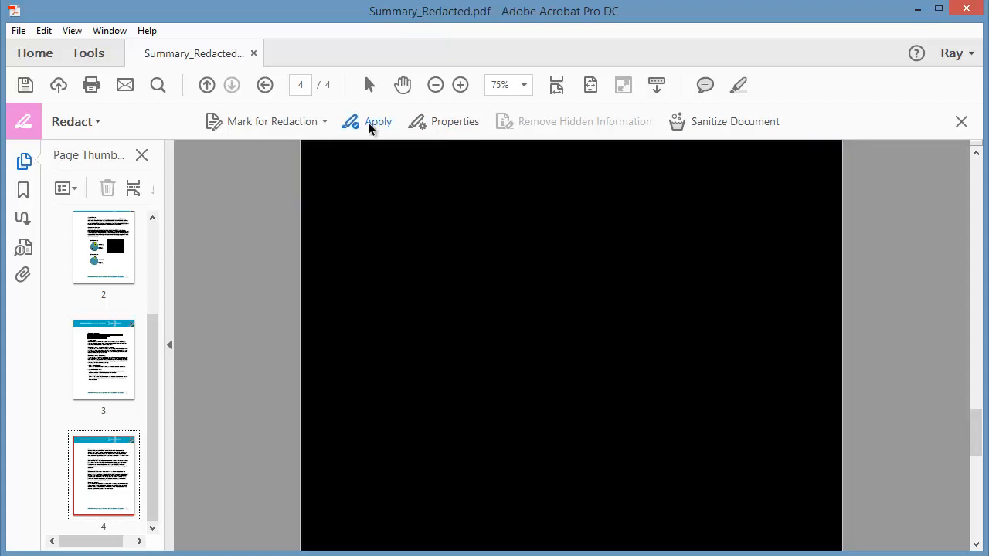
click(371, 129)
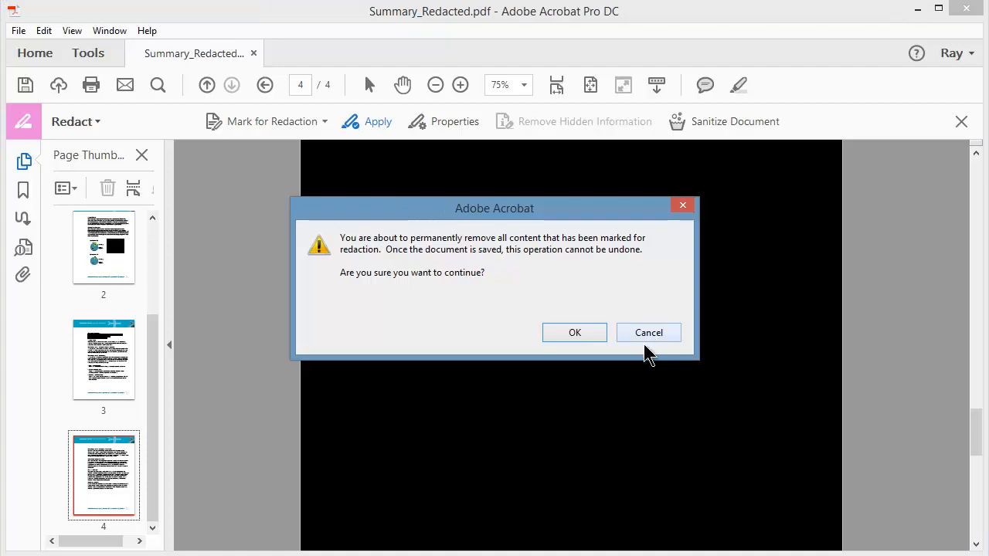
click(579, 338)
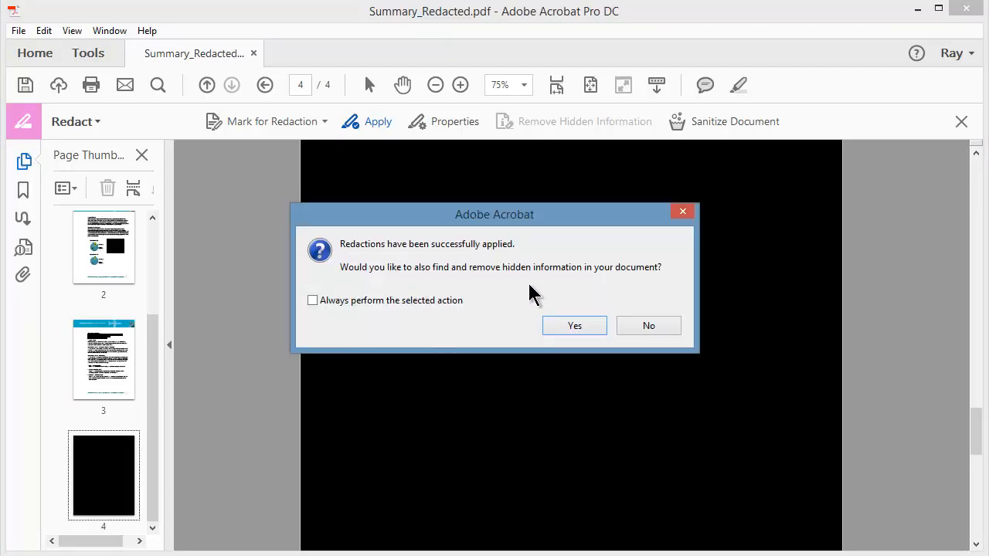
click(646, 327)
- Search the current document for the single word "marketing" using the find-text redaction option
scroll(893, 353, up, 10)
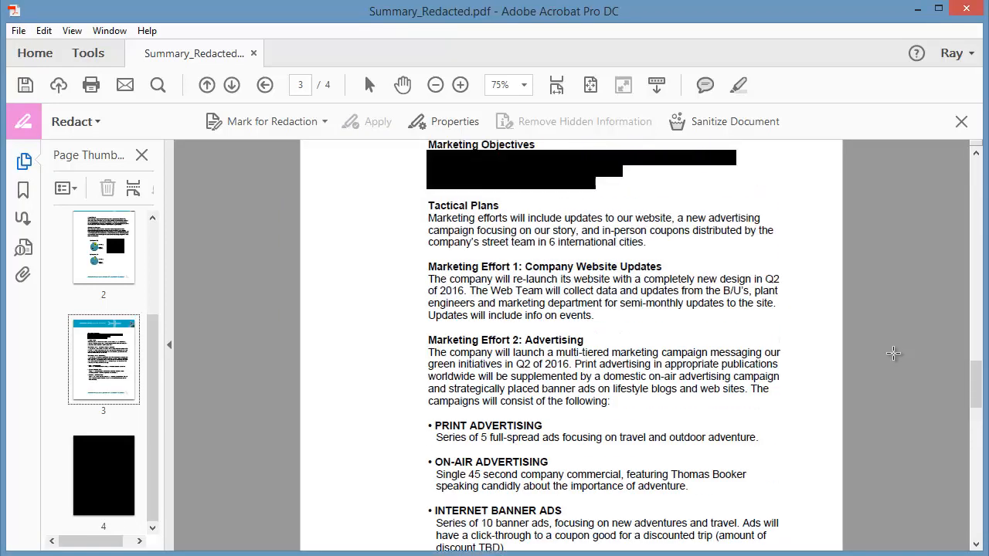
scroll(888, 352, up, 15)
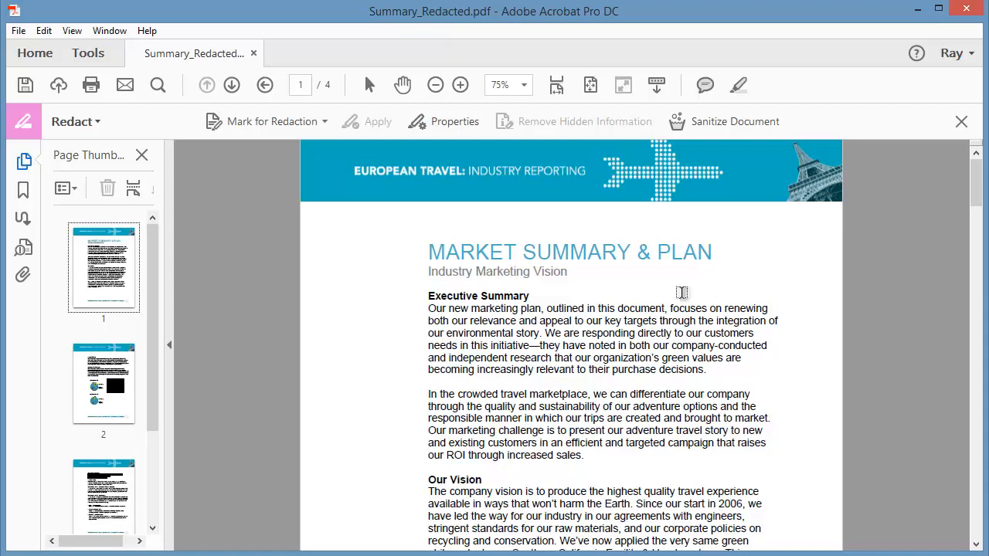
click(325, 122)
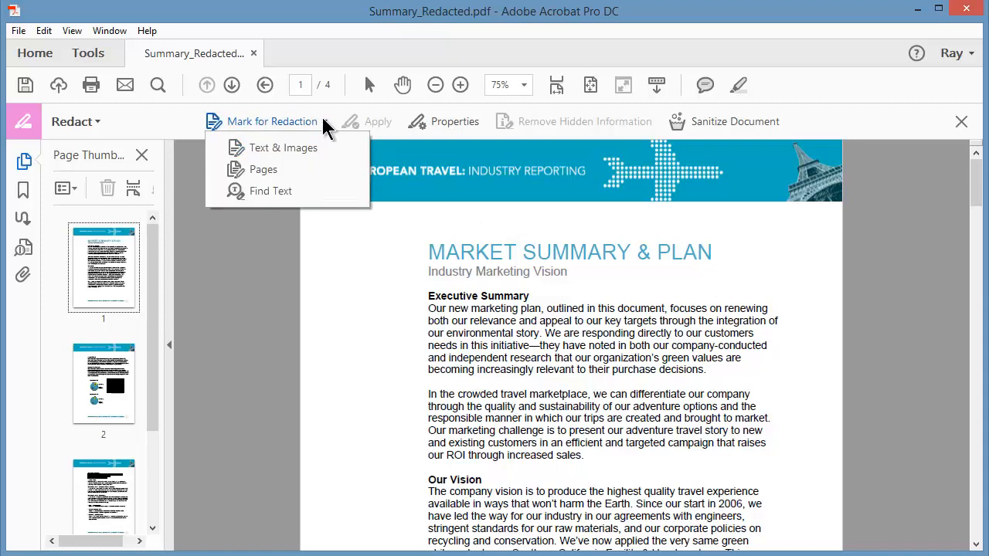
click(260, 193)
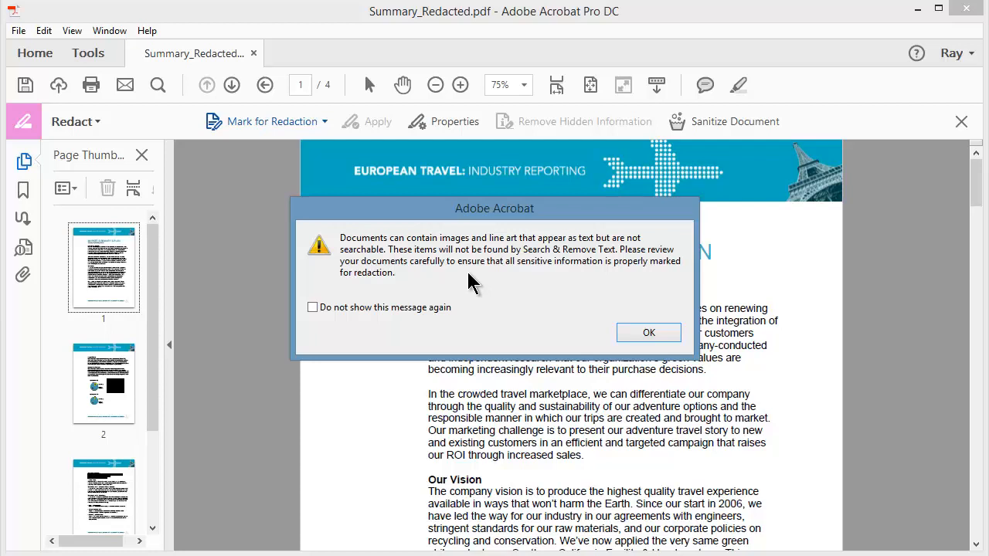
click(631, 337)
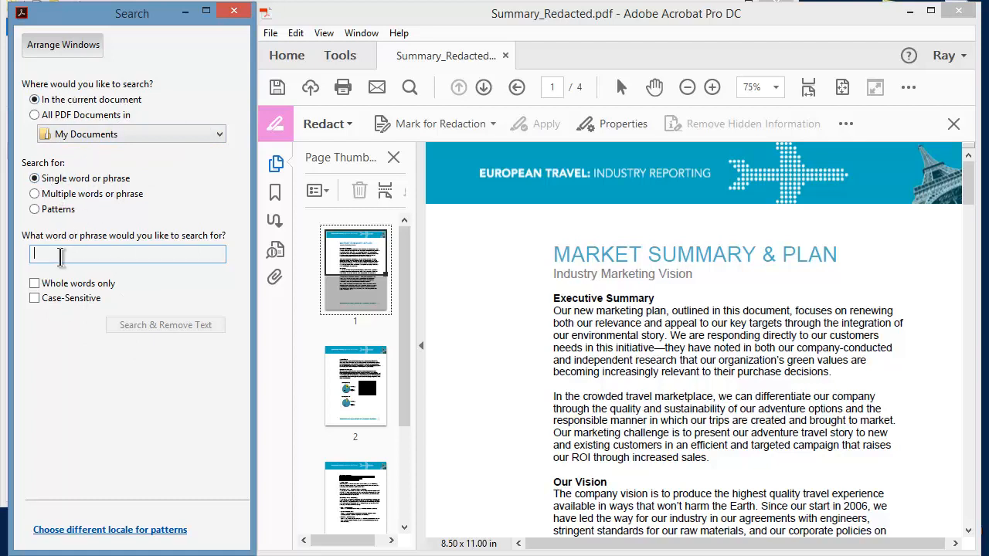
text(marketing)
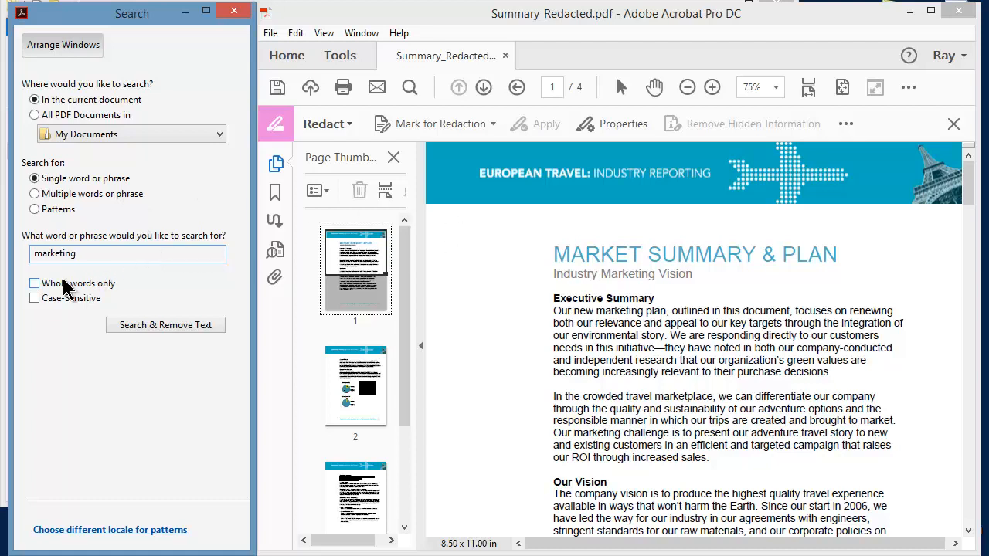
click(167, 328)
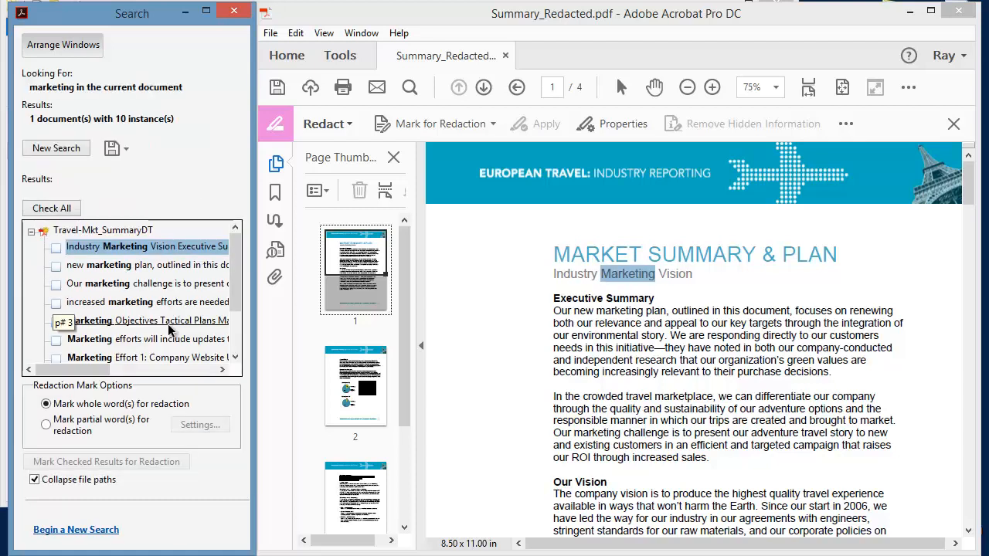
- Select every found instance of "marketing" and mark them all for redaction as whole words
click(91, 267)
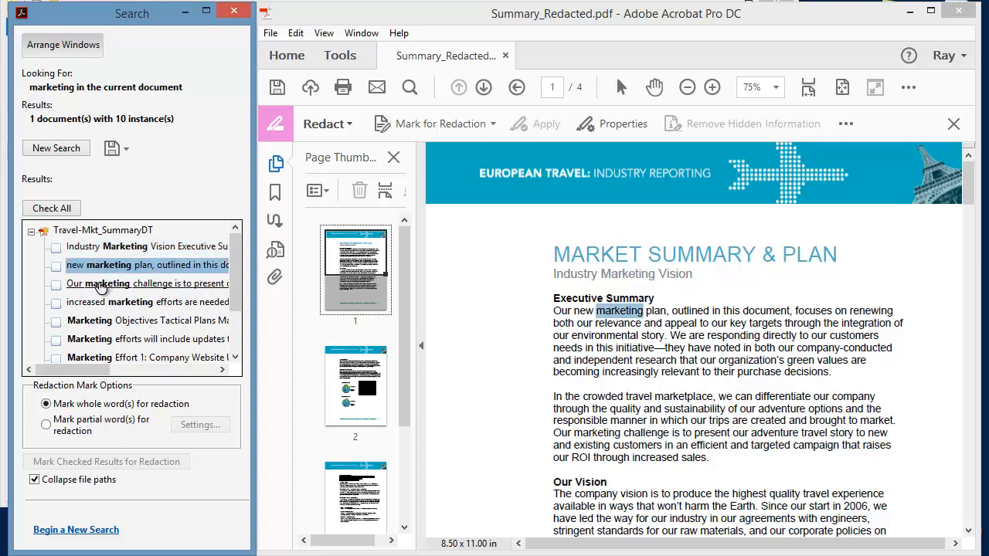
click(100, 286)
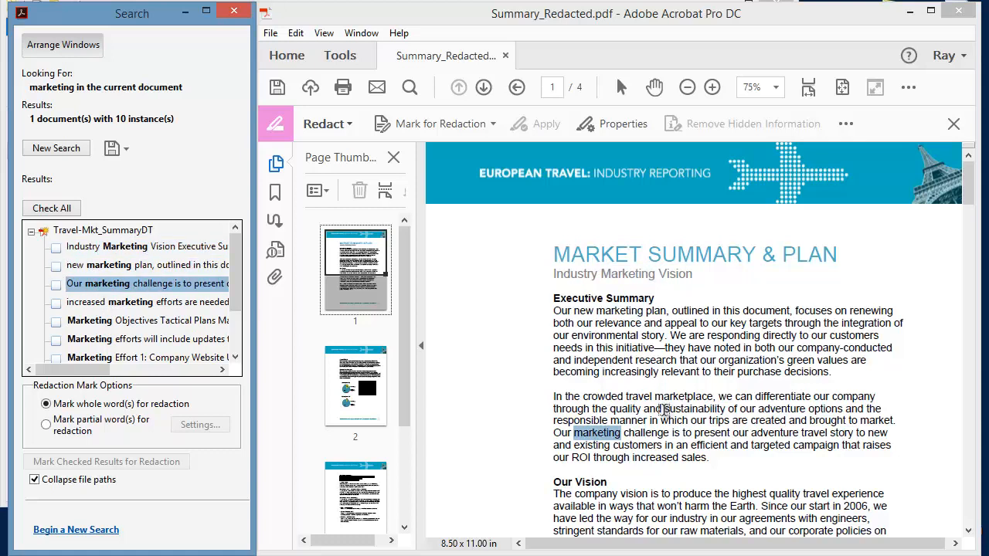
click(56, 248)
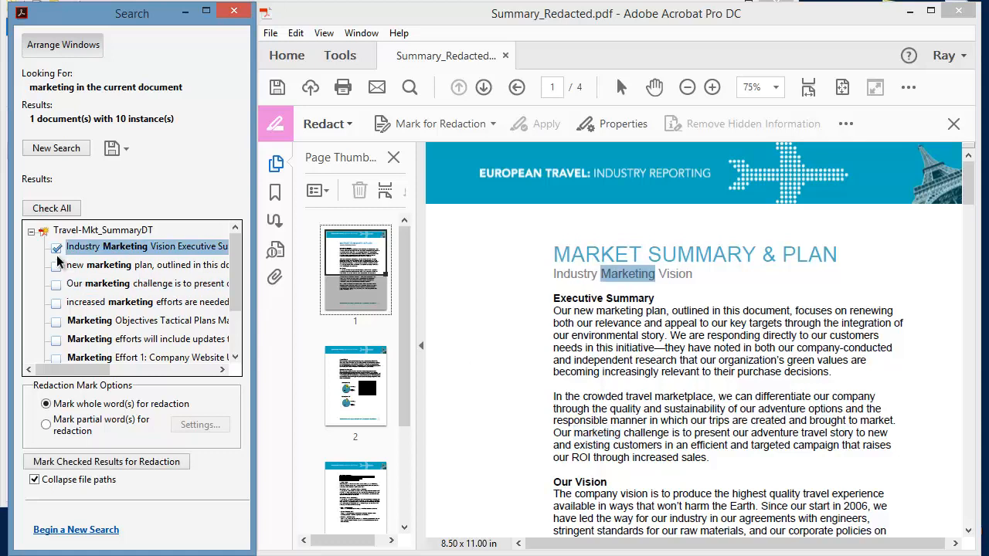
click(57, 266)
click(56, 285)
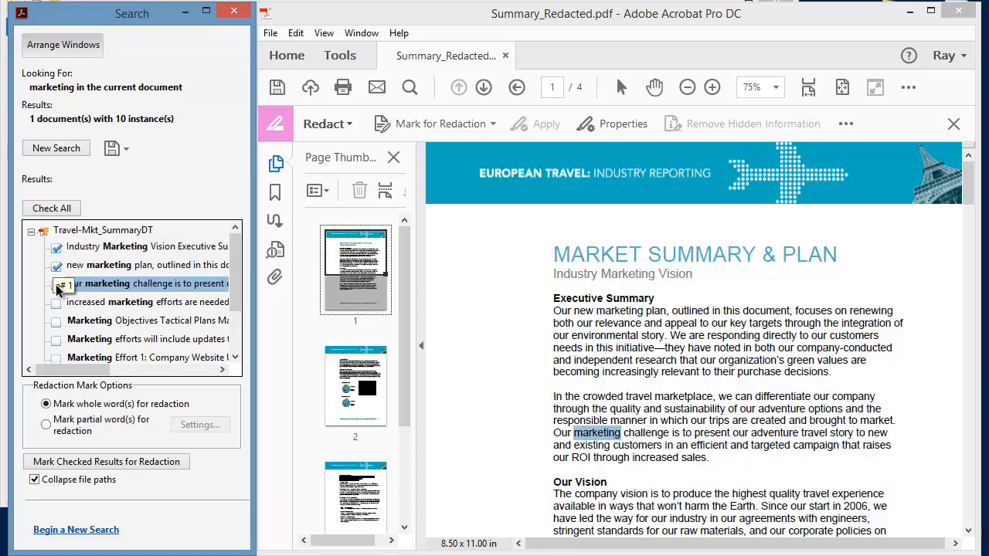
click(54, 210)
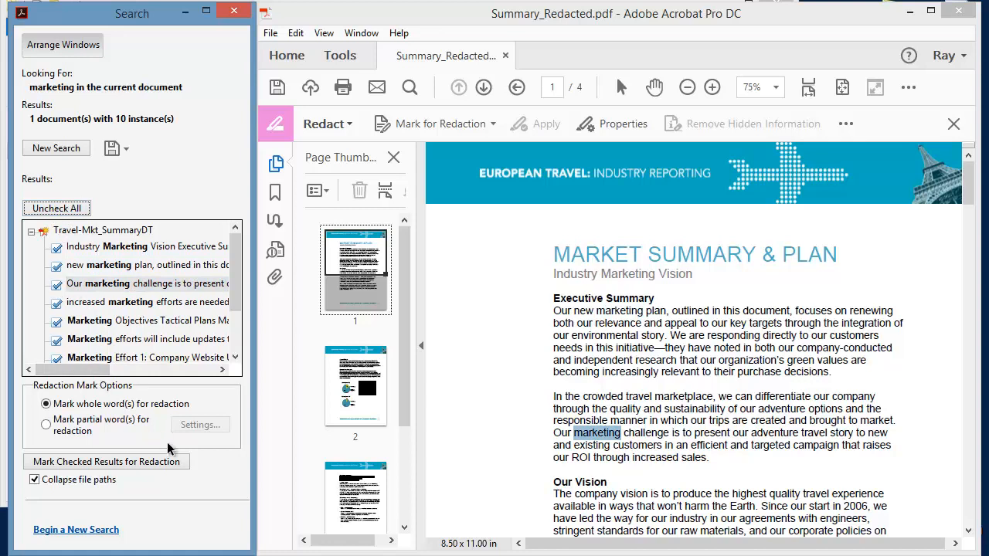
click(130, 468)
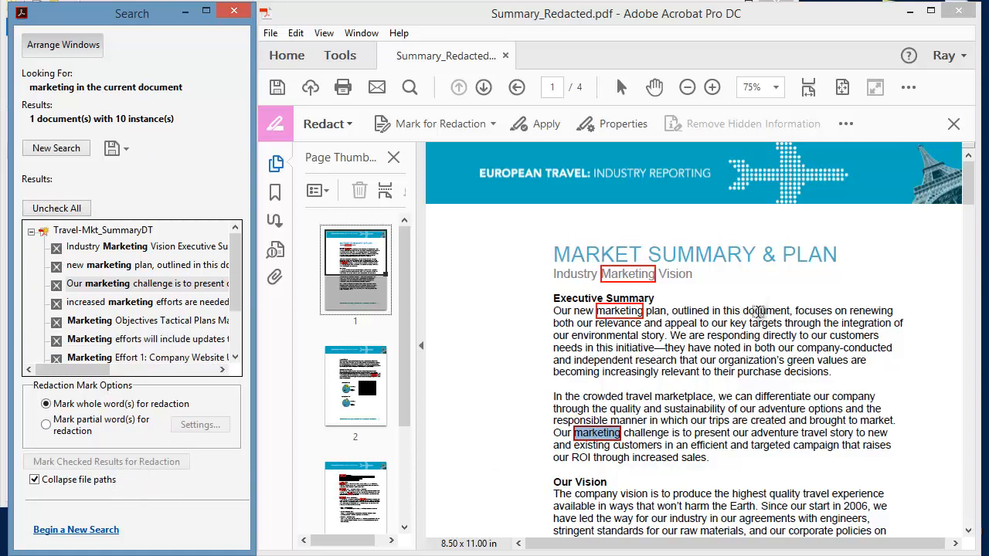
- Apply the "marketing" redactions permanently and decline the search for hidden information
mouse_move(972, 189)
mouse_down()
mouse_move(965, 510)
mouse_move(974, 174)
mouse_up()
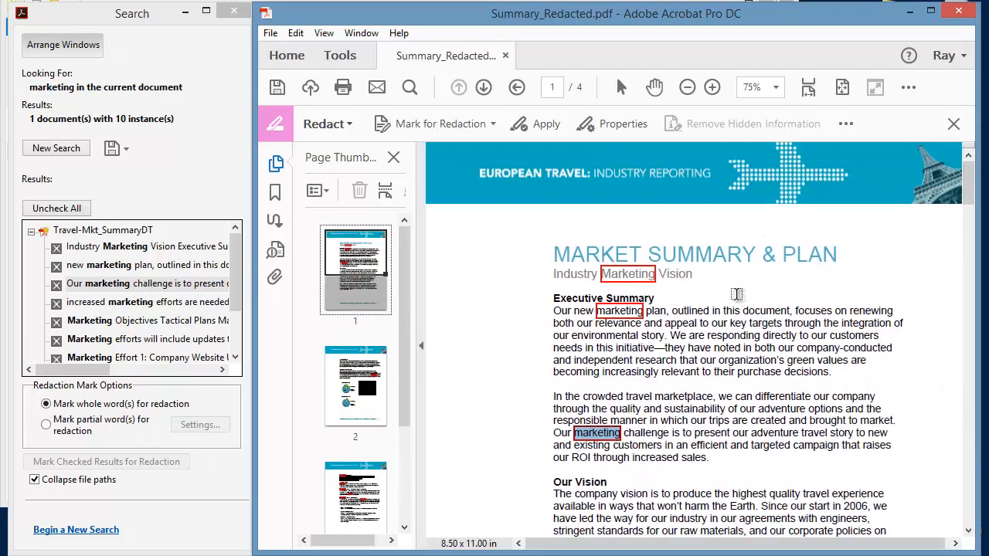
click(544, 125)
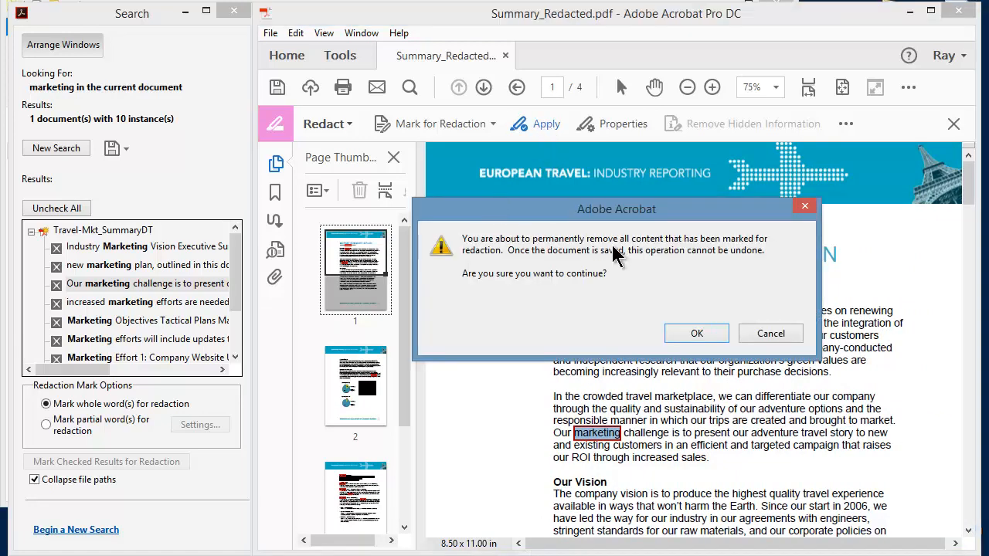
click(696, 332)
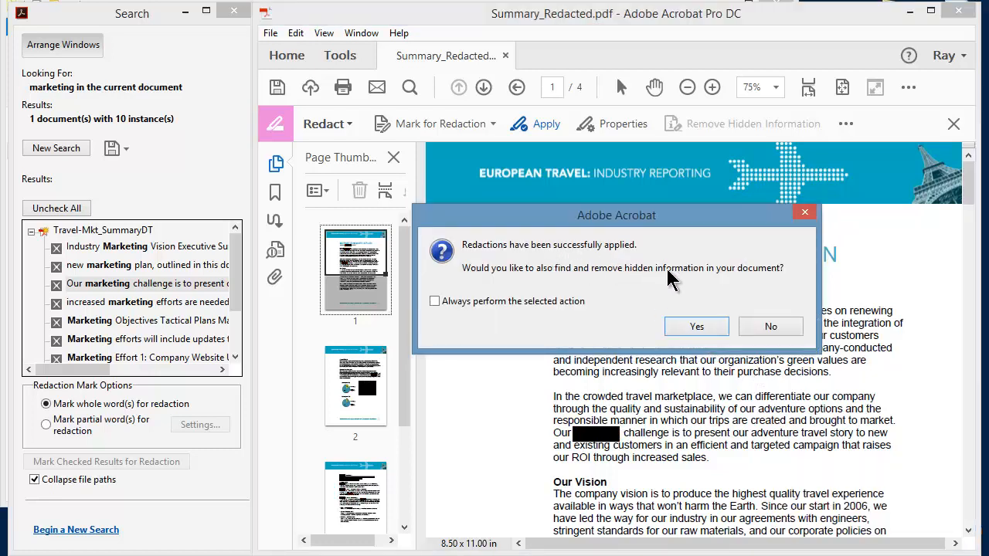
click(770, 331)
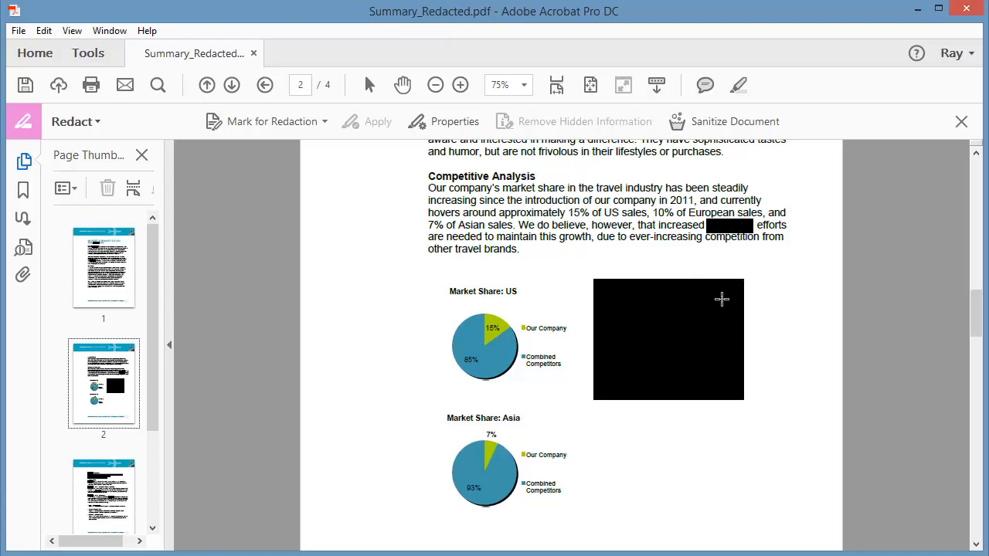
- Leave the redaction tools, start editing the PDF and delete the large black box beside the pie charts on page 2
click(962, 123)
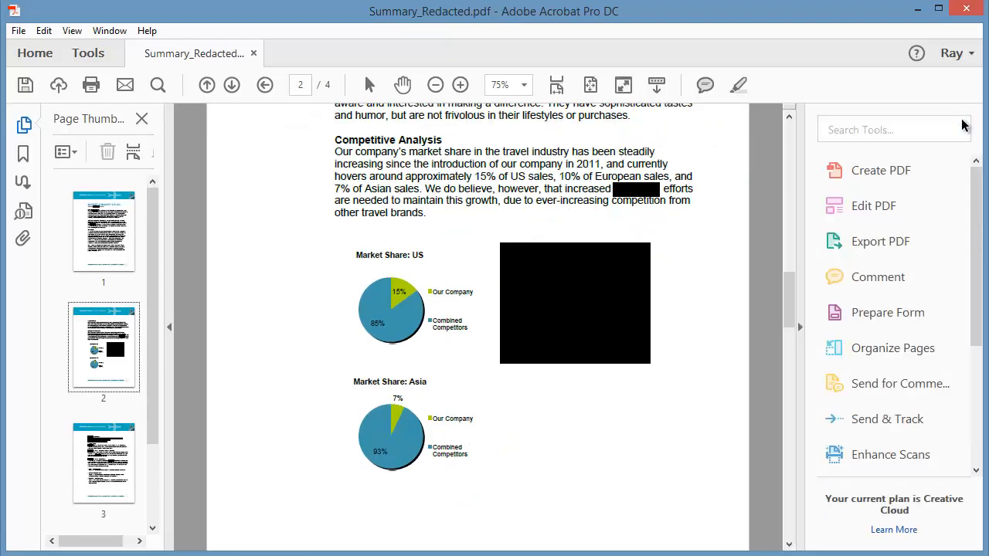
click(868, 207)
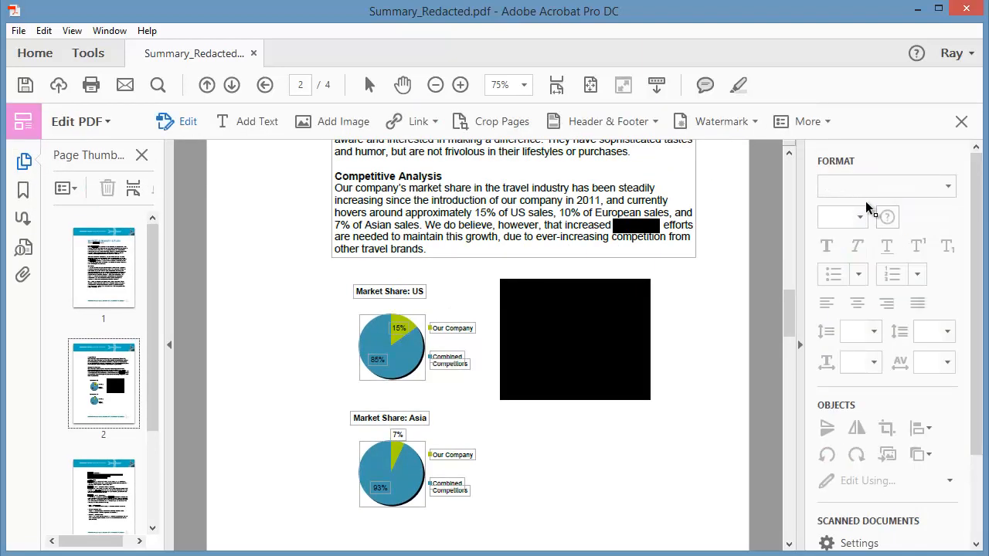
click(595, 306)
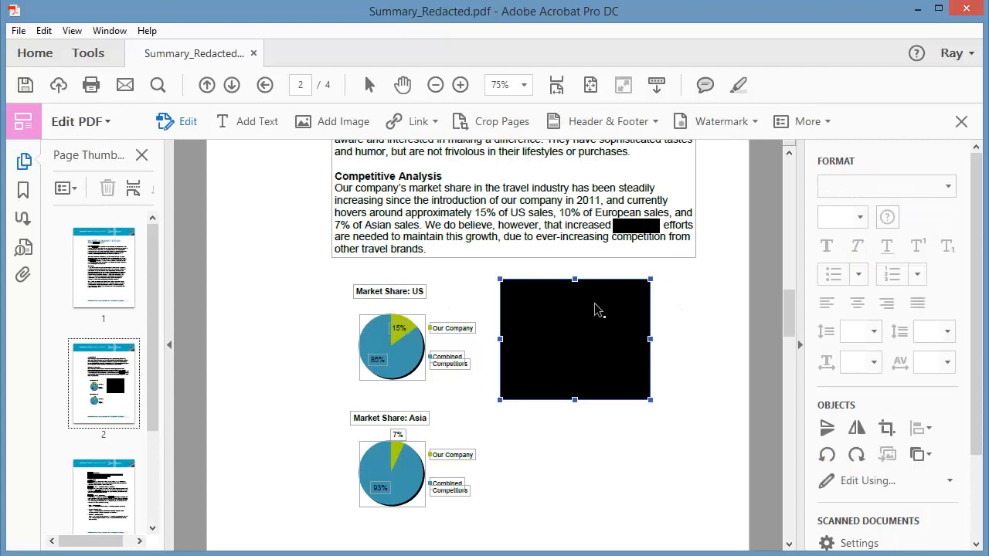
key(Delete)
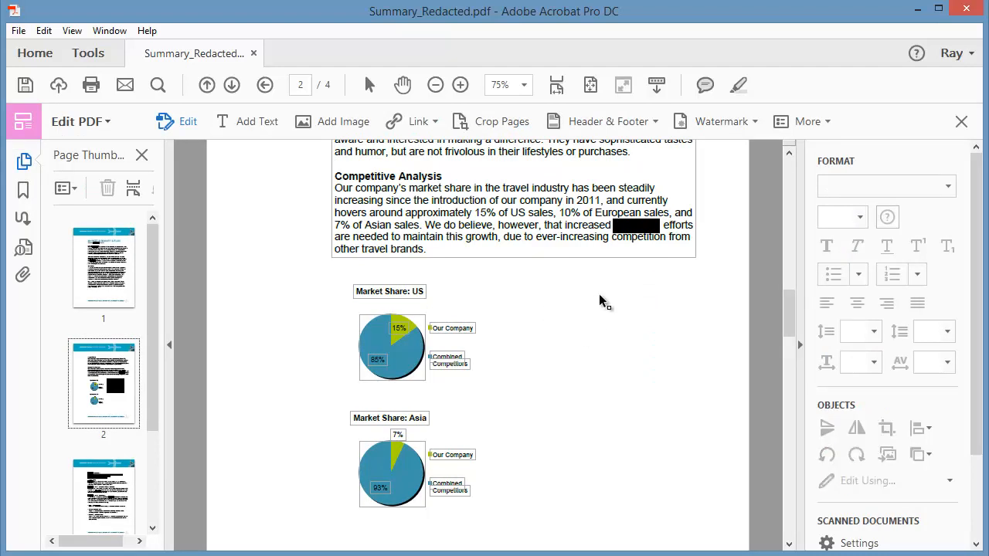
- Delete the blank text under the black bar after "increased" in the Competitive Analysis paragraph
click(639, 225)
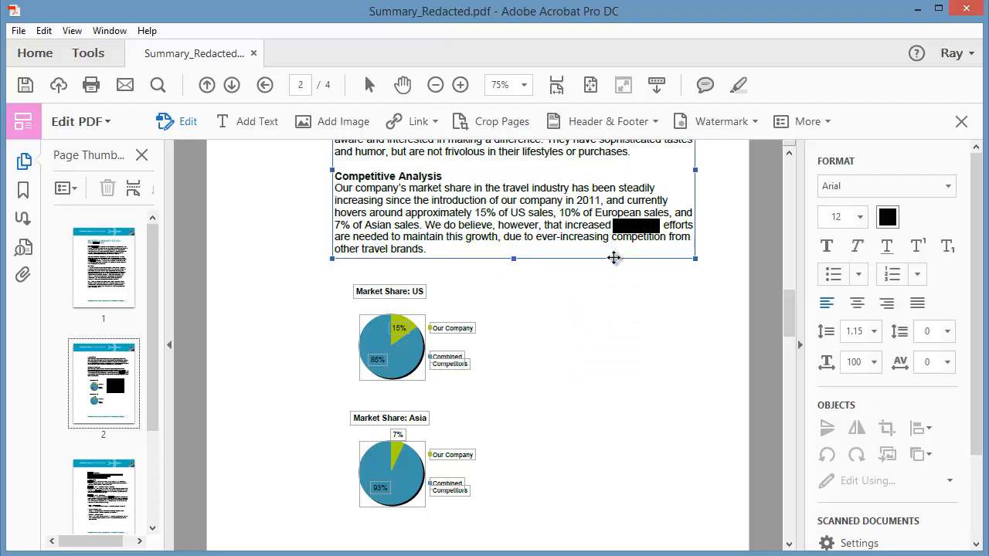
click(613, 257)
click(620, 226)
double_click(620, 225)
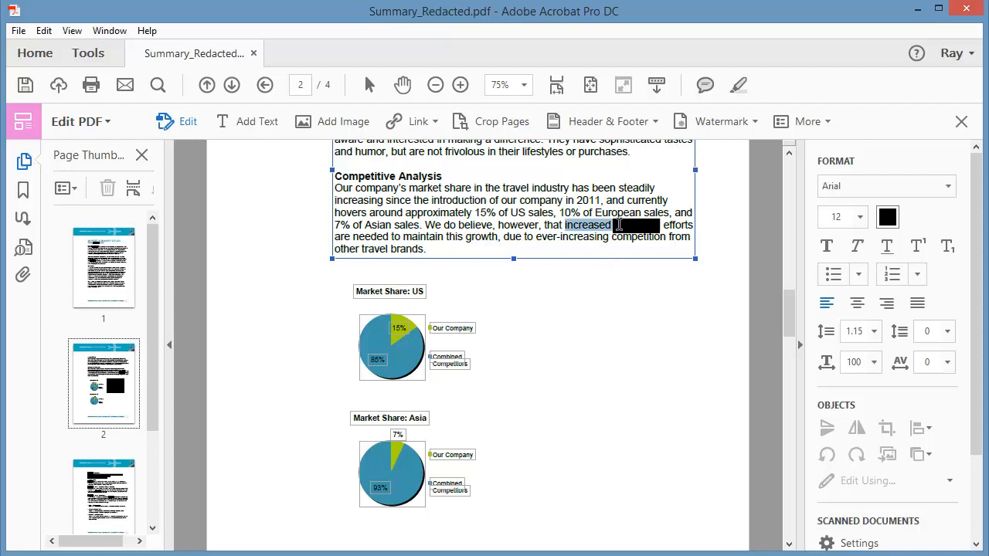
click(622, 226)
key(BackSpace)
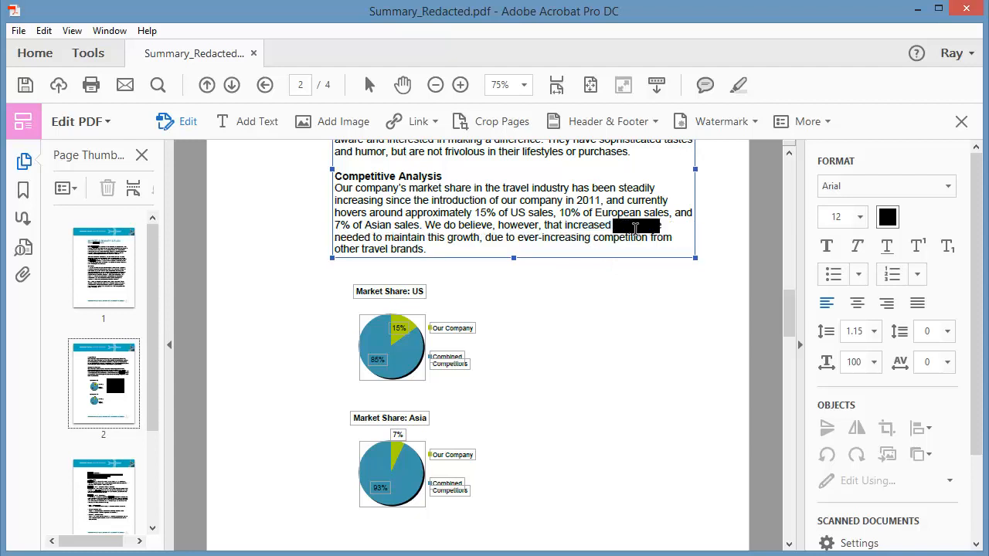
- Try deleting the black bar in the Competitive Analysis paragraph as an object, and undo the deletion
click(668, 259)
click(641, 230)
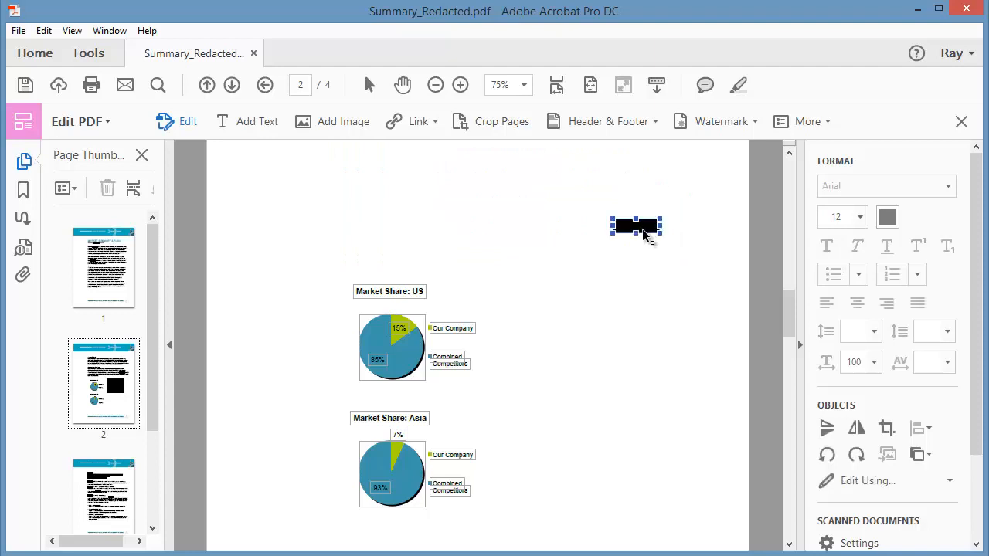
key(Delete)
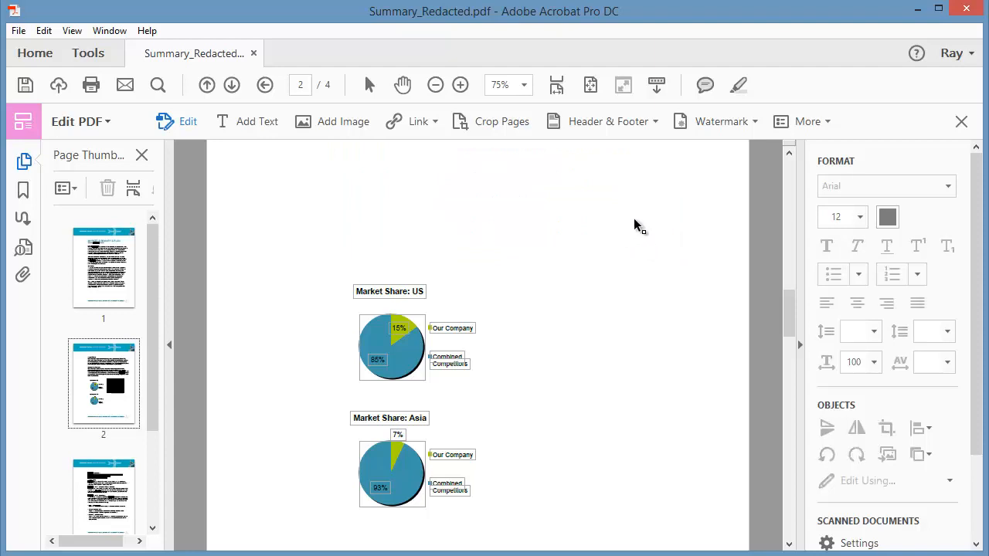
key(ctrl+z)
key(ctrl+z)
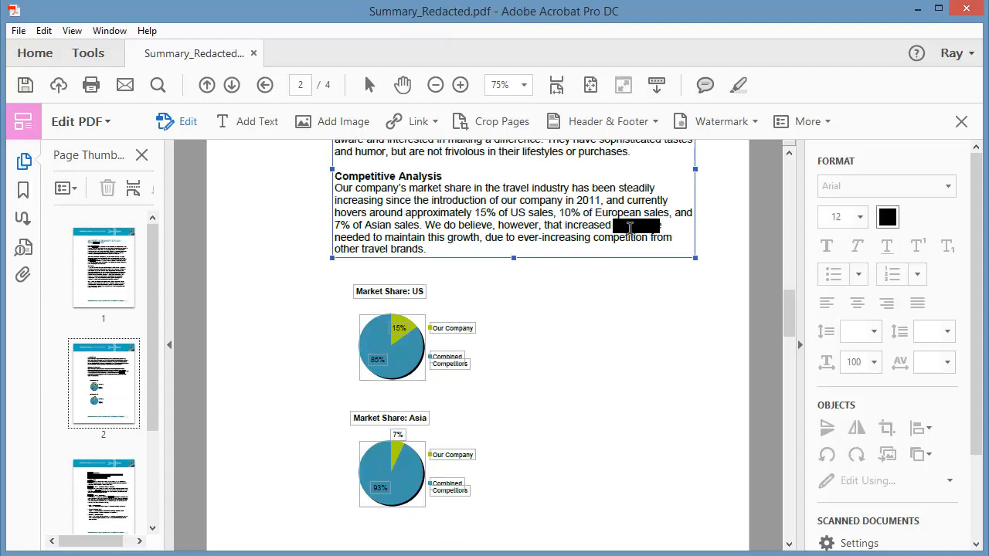
- Return to the start of page 1 and close Summary_Redacted.pdf
scroll(597, 310, up, 15)
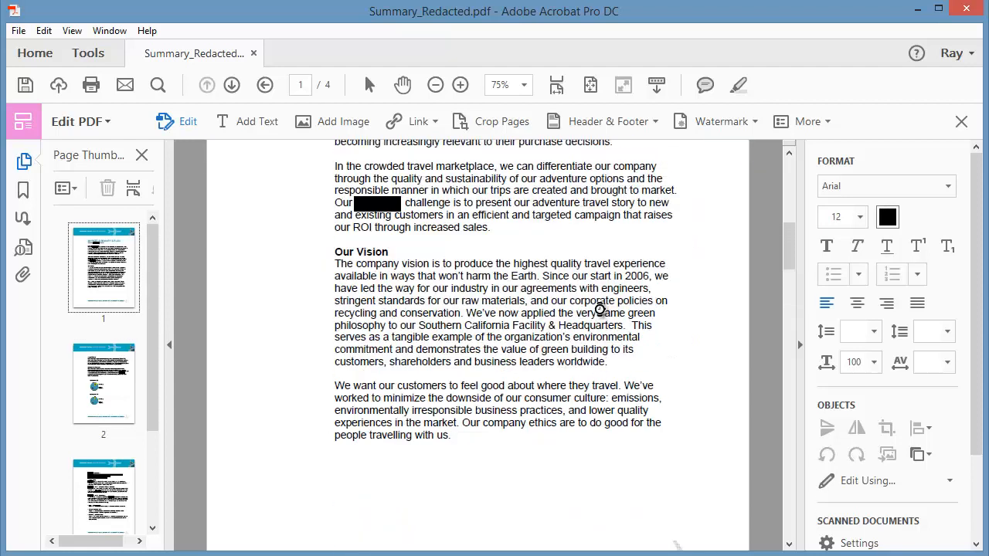
scroll(627, 298, up, 1)
drag(789, 223, 780, 176)
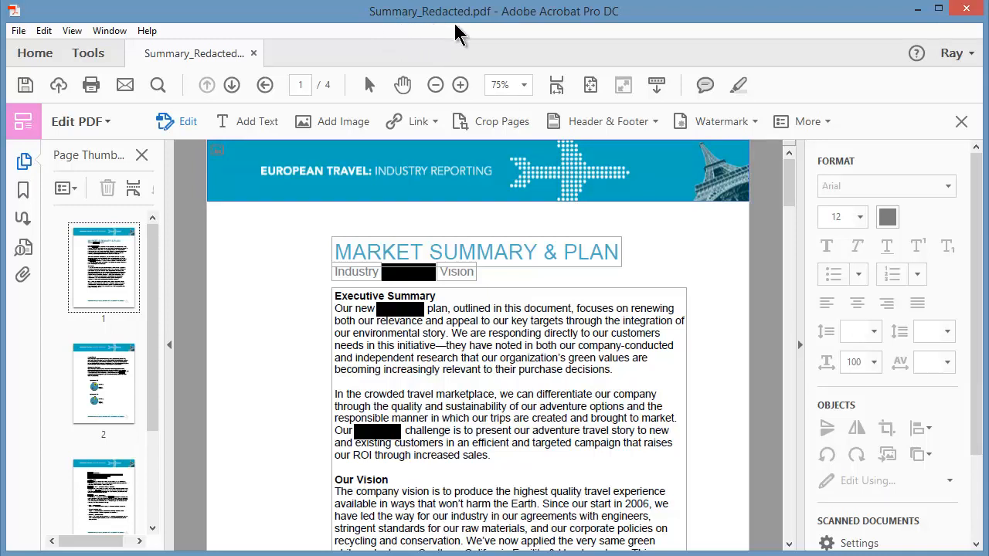
click(253, 54)
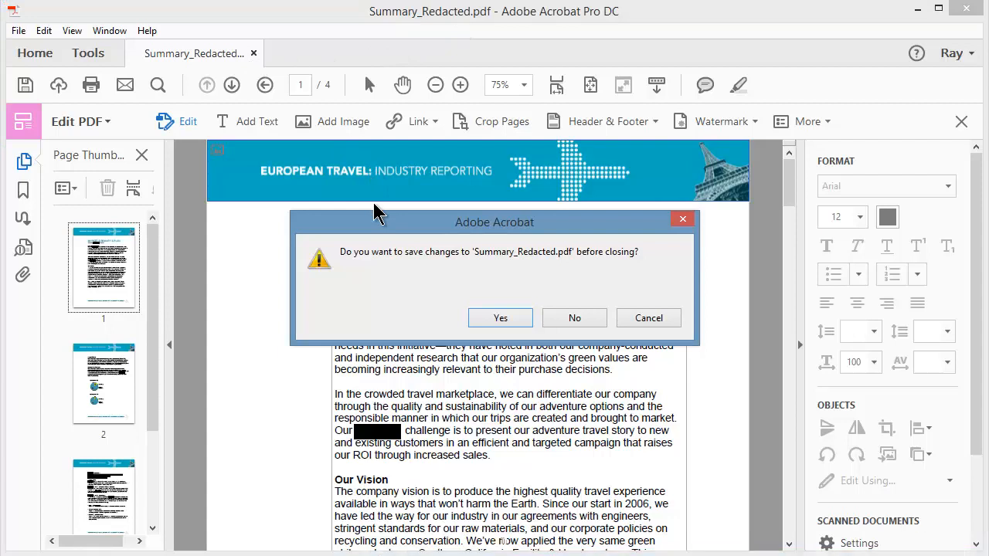